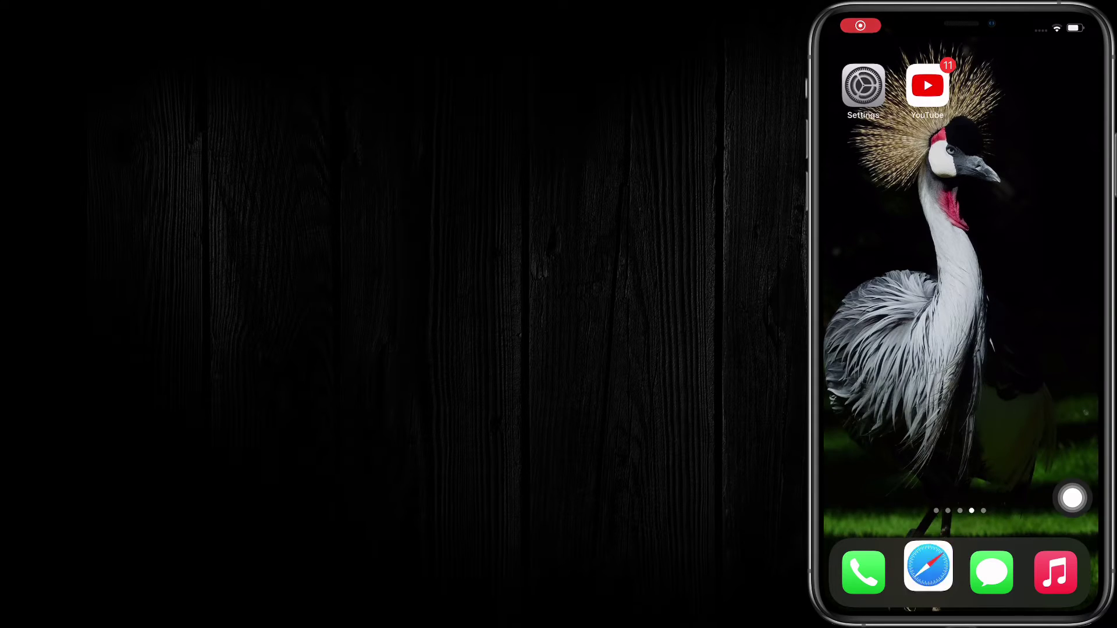
Load studio.youtube.com in Safari and bring up its page display options.
{"action": "left_click", "coordinate": [960, 547]}
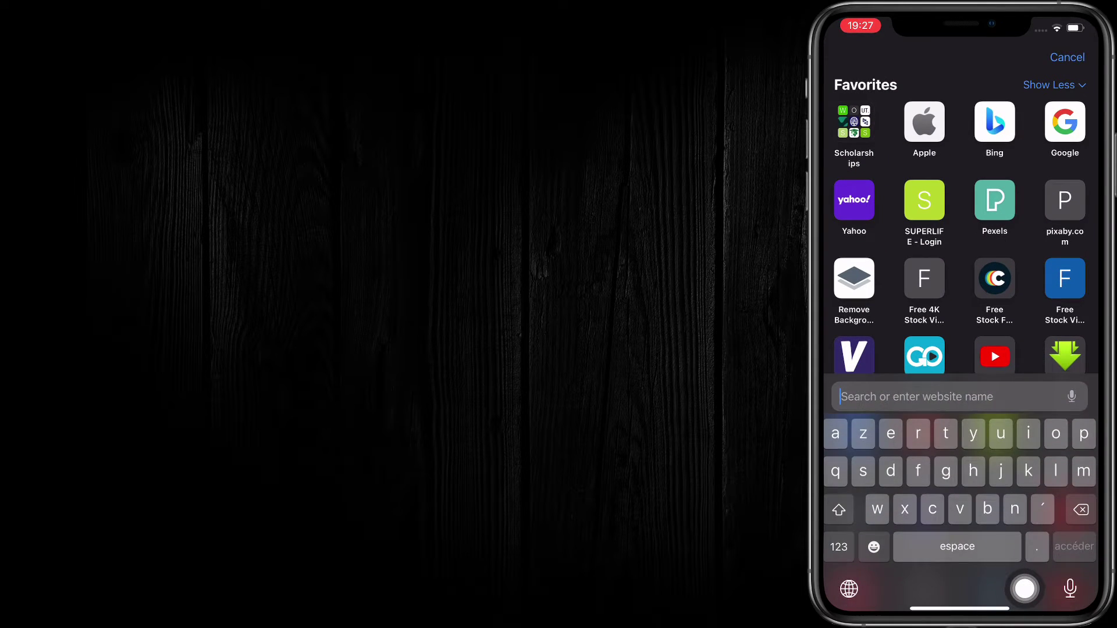
{"action": "type", "text": "studio"}
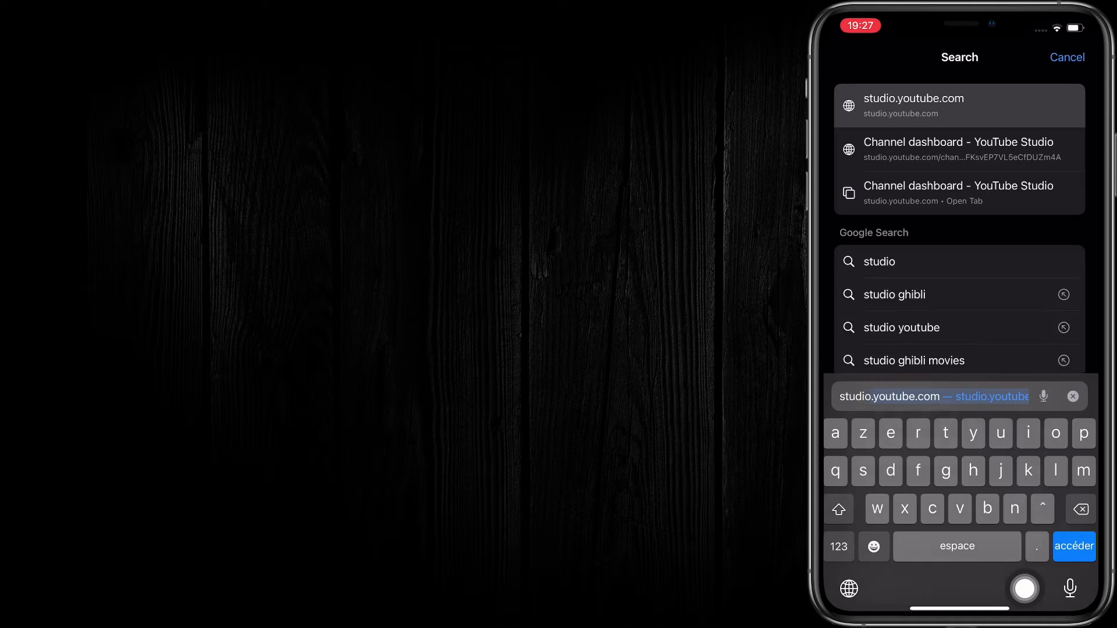
{"action": "type", "text": ".youtub"}
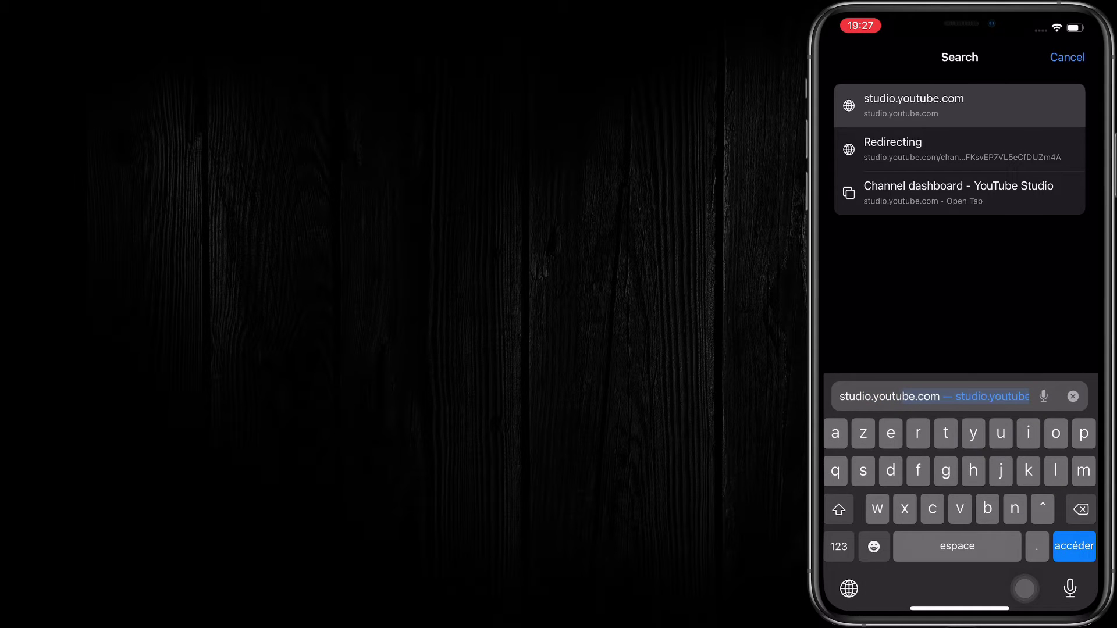
{"action": "type", "text": "e.com"}
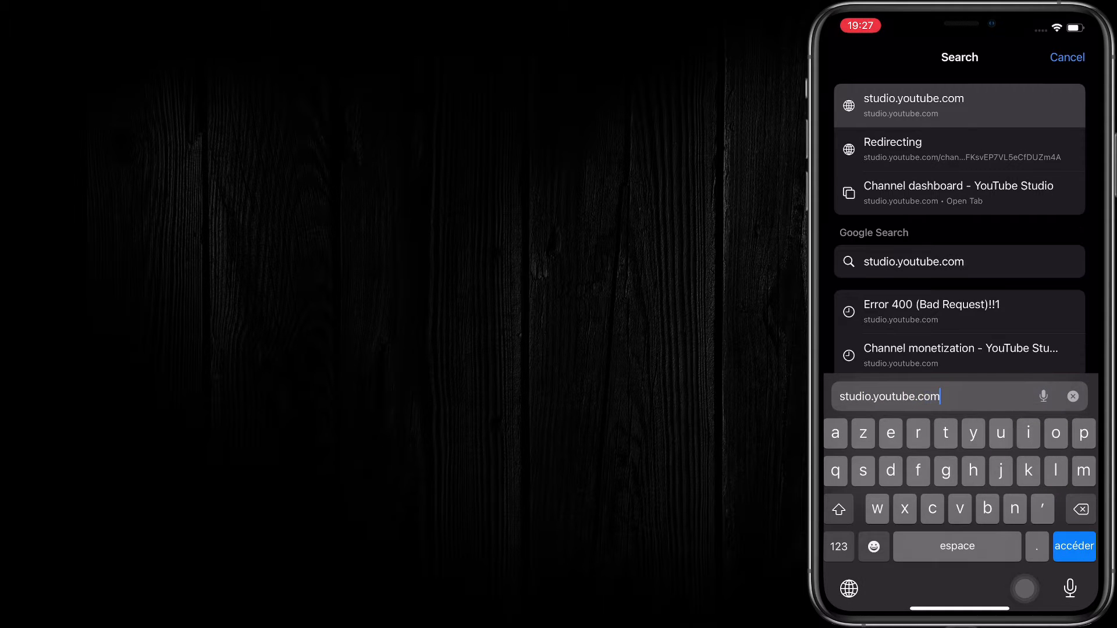
{"action": "key", "text": "Return"}
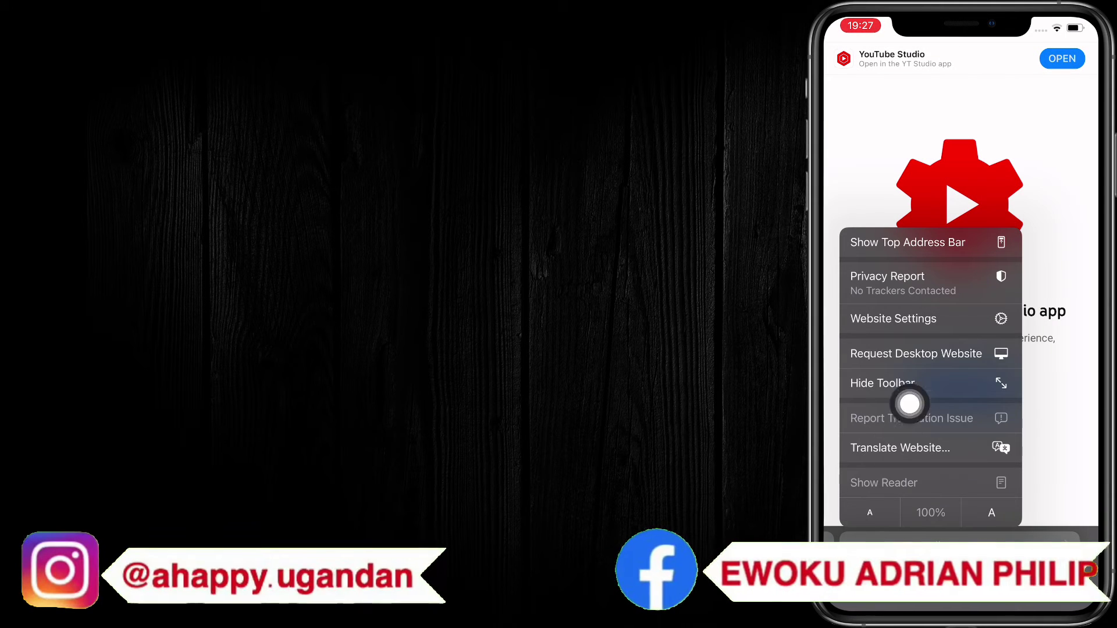
Request the desktop site and open Channel analytics, showing 1,343 views over 28 days.
{"action": "left_click", "coordinate": [1072, 355]}
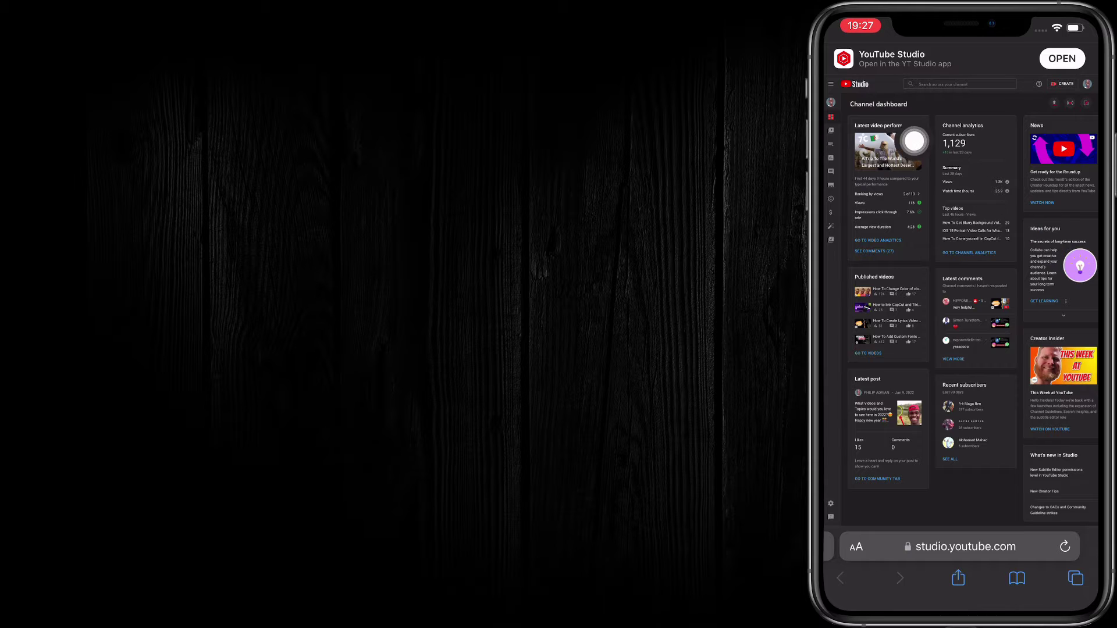
{"action": "scroll", "coordinate": [881, 175], "scroll_direction": "up", "scroll_amount": 5}
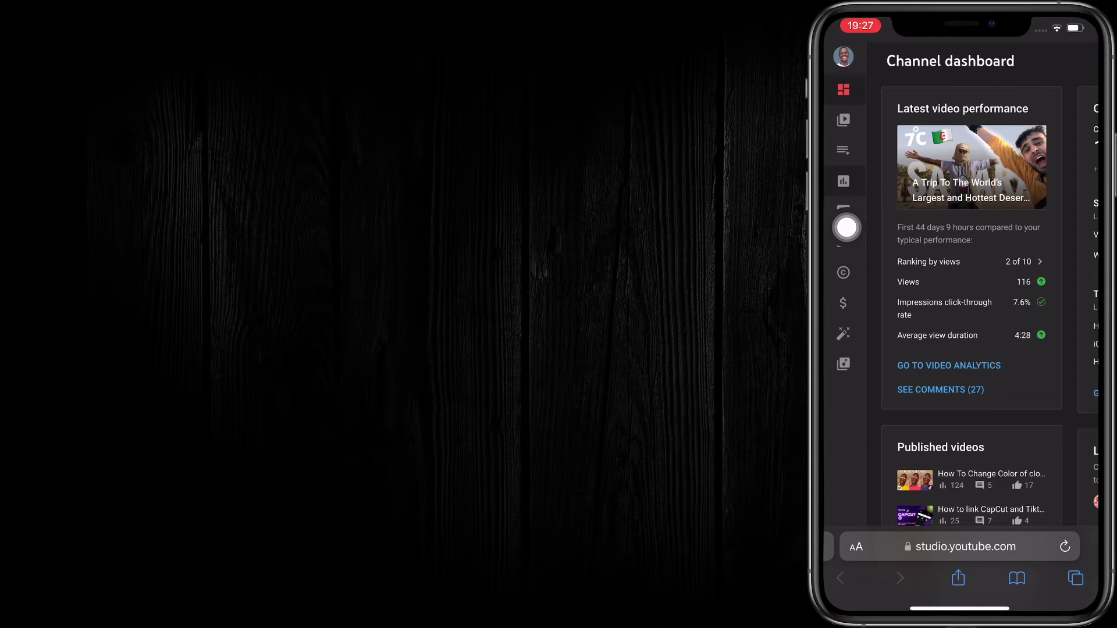
{"action": "left_click", "coordinate": [844, 180]}
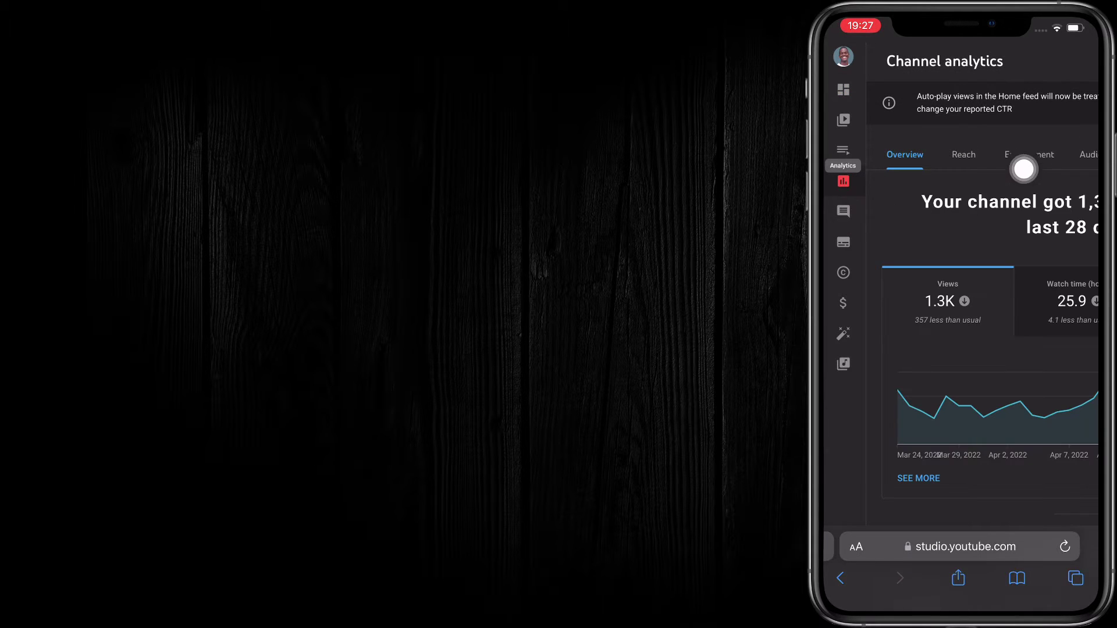
{"action": "scroll", "coordinate": [983, 269], "scroll_direction": "right", "scroll_amount": 2}
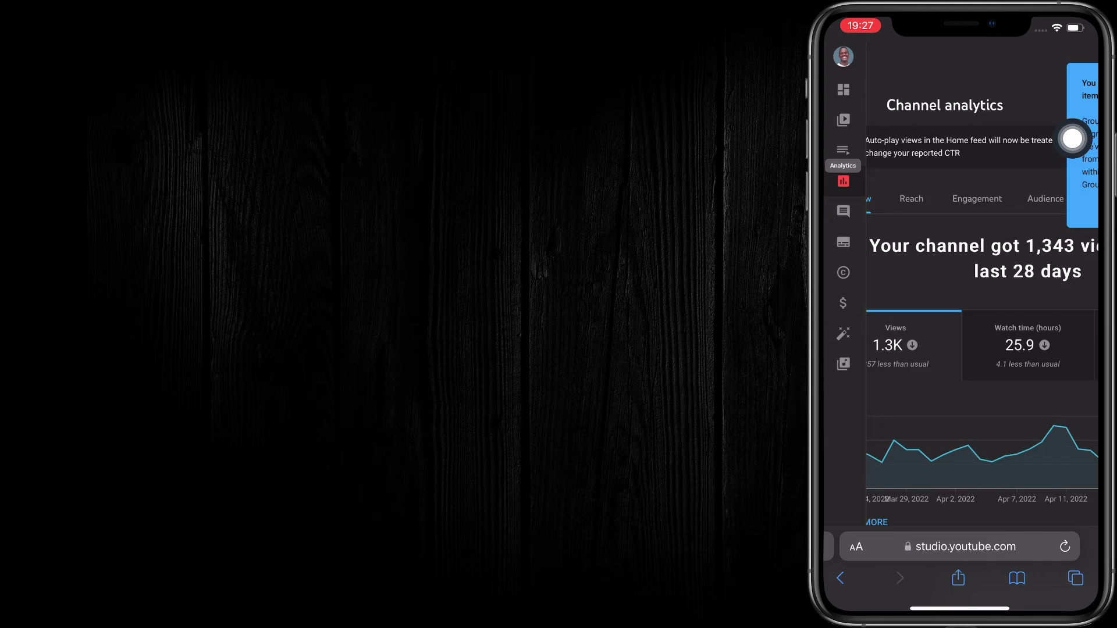
{"action": "scroll", "coordinate": [1073, 139], "scroll_direction": "down", "scroll_amount": 5}
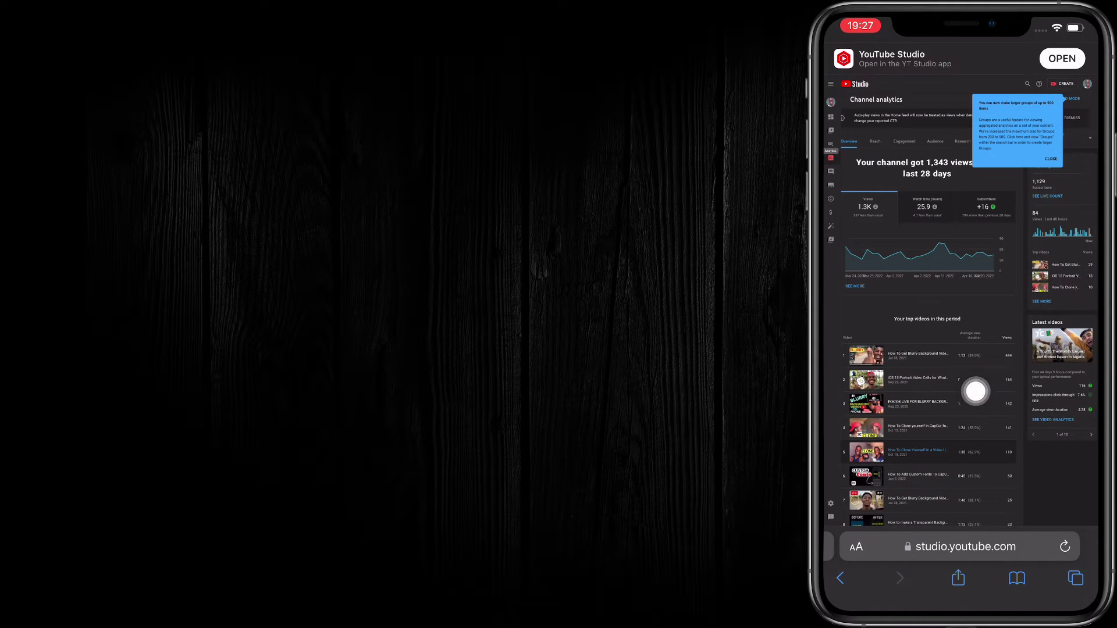
{"action": "scroll", "coordinate": [960, 306], "scroll_direction": "up", "scroll_amount": 2}
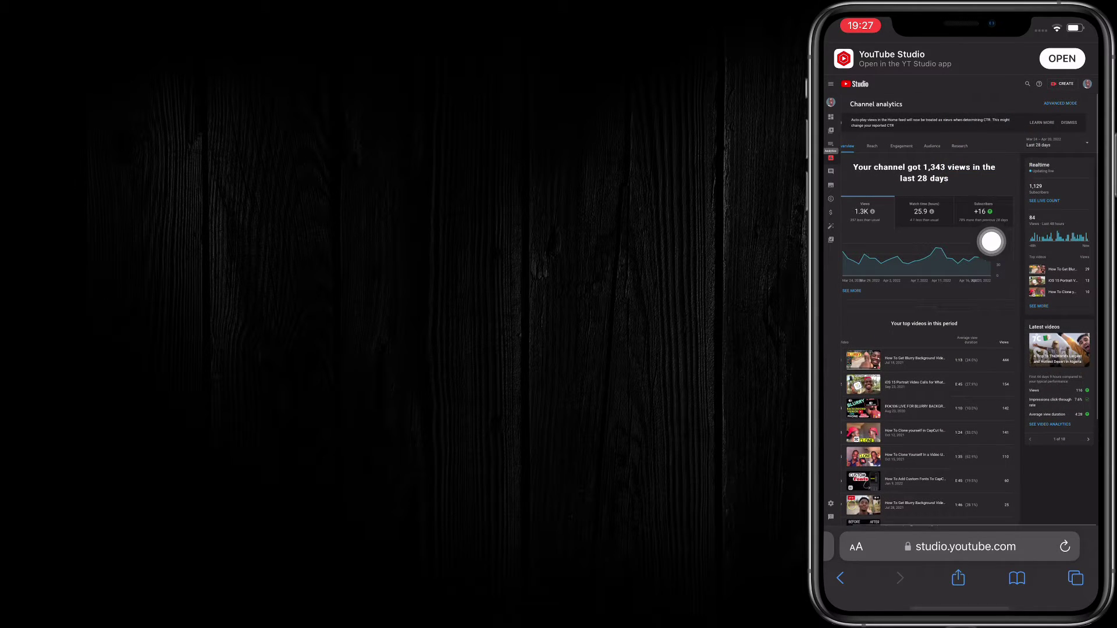
{"action": "scroll", "coordinate": [847, 152], "scroll_direction": "up", "scroll_amount": 3}
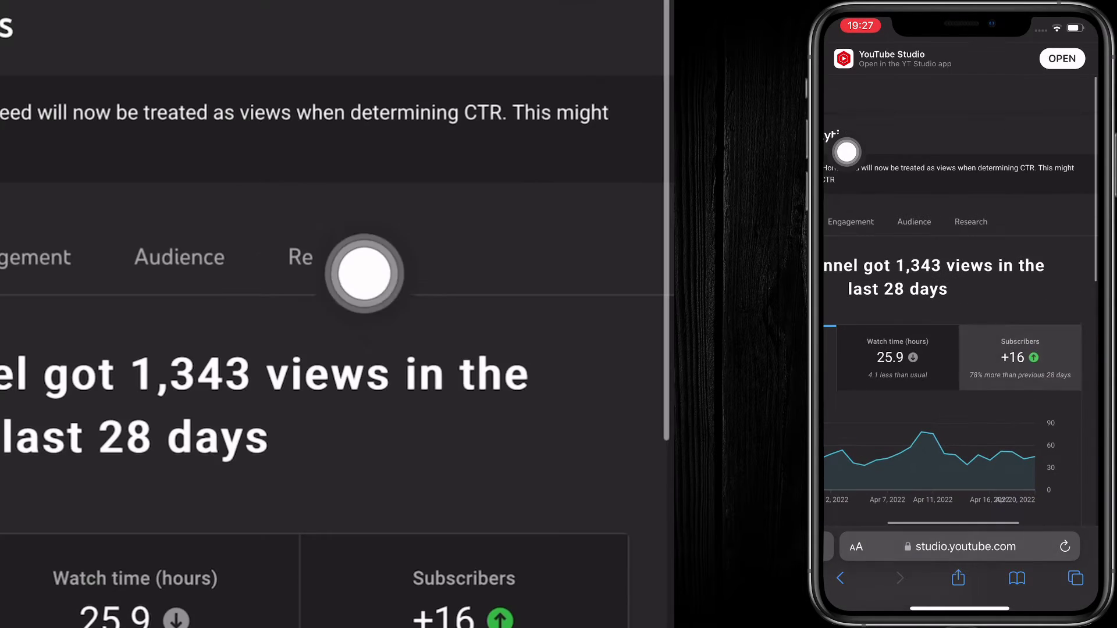
Open Research's 'Your viewers' searches' list and bookmark the 'iphone 11' term.
{"action": "left_click", "coordinate": [964, 223]}
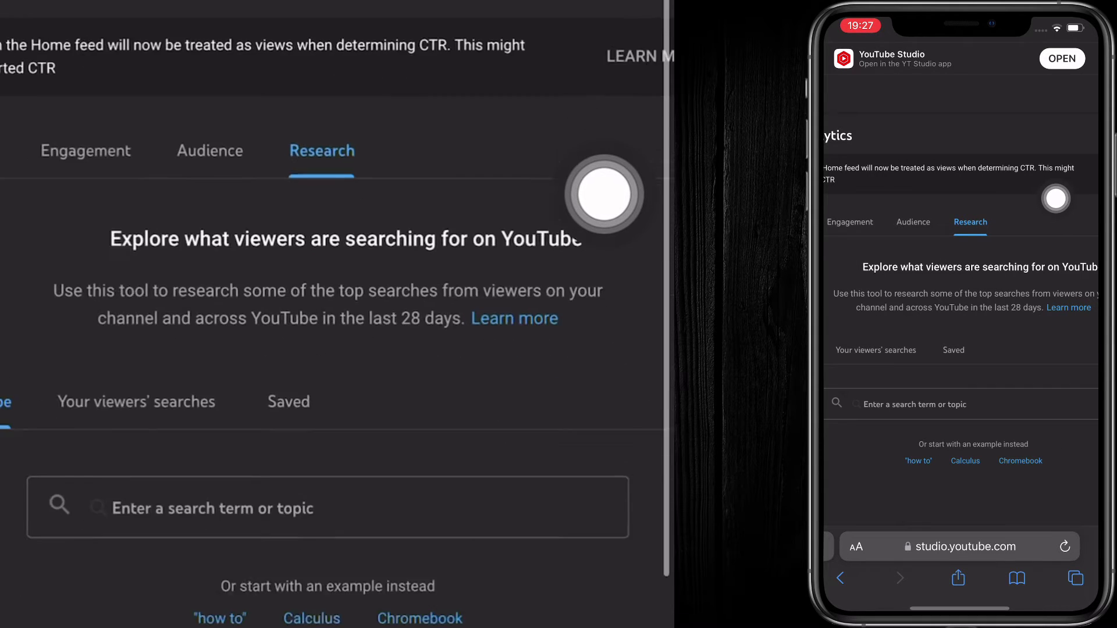
{"action": "scroll", "coordinate": [1073, 199], "scroll_direction": "down", "scroll_amount": 3}
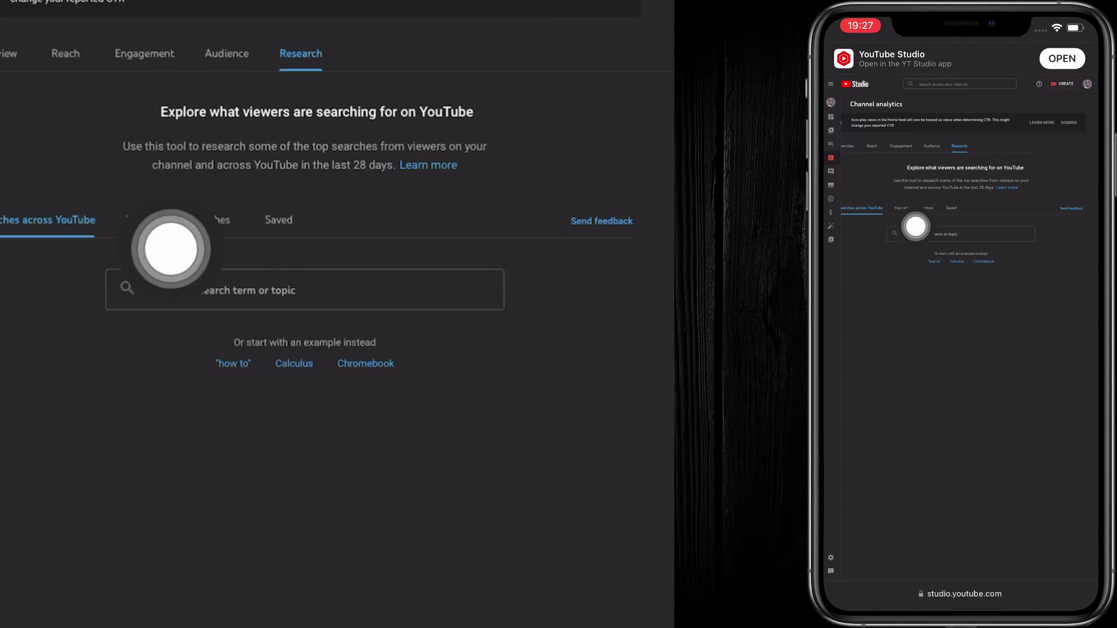
{"action": "left_click", "coordinate": [914, 208]}
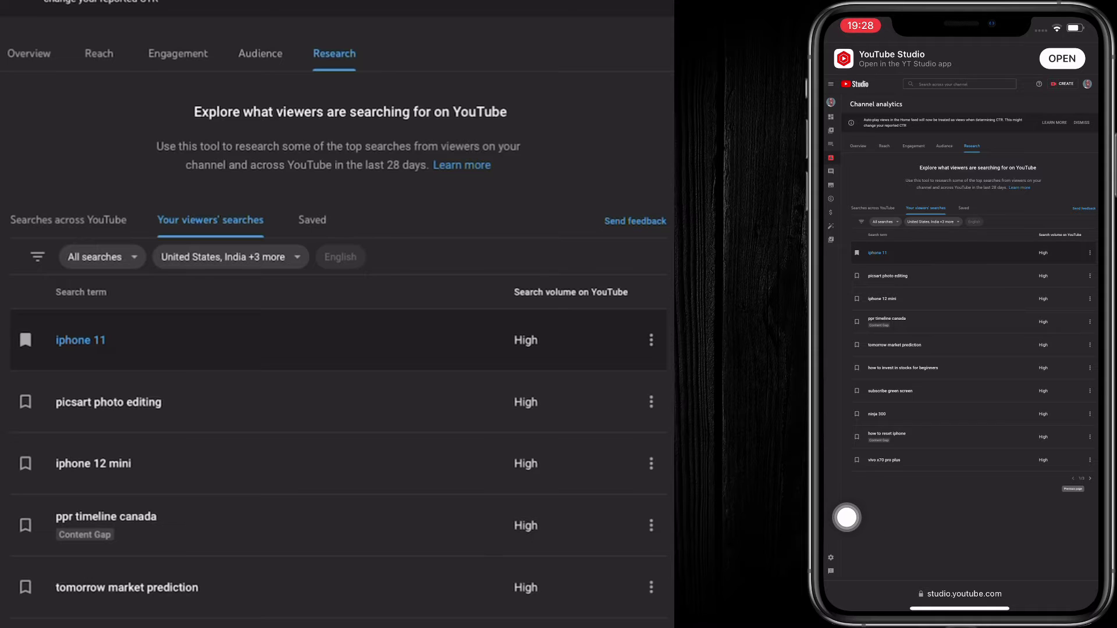
{"action": "left_click", "coordinate": [859, 255]}
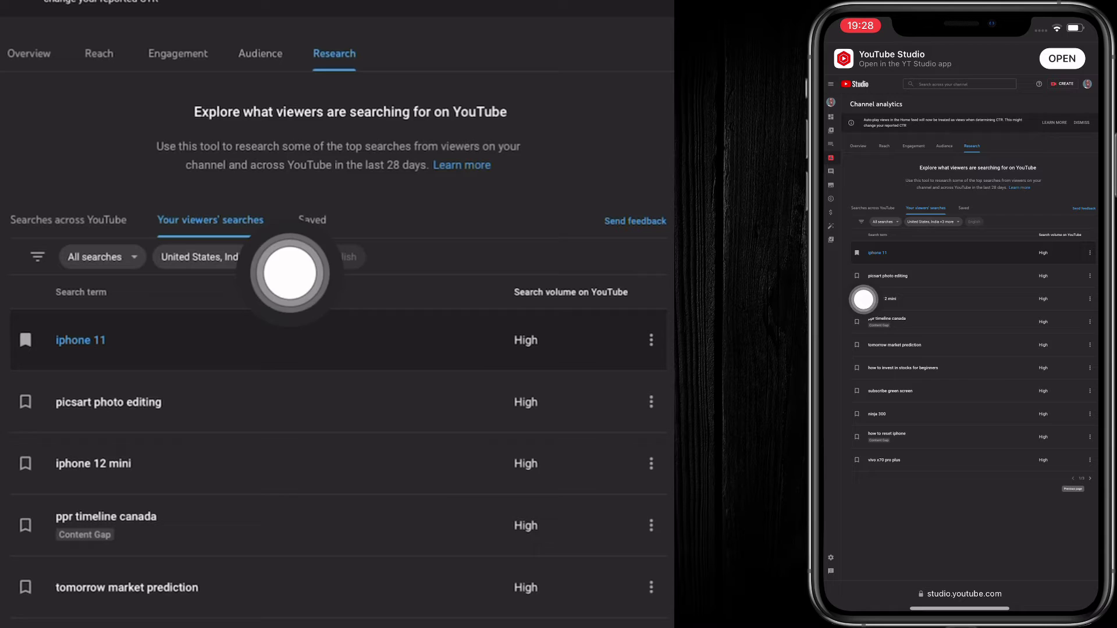
Toggle India in the geography filter of the viewers' searches list.
{"action": "left_click", "coordinate": [223, 257]}
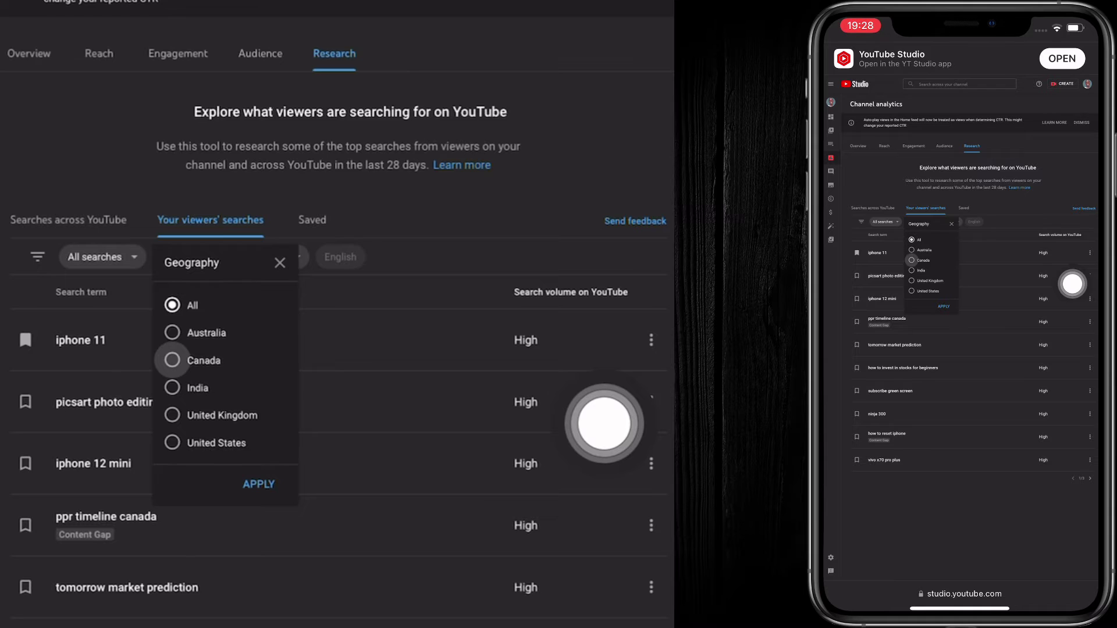
{"action": "left_click", "coordinate": [258, 484]}
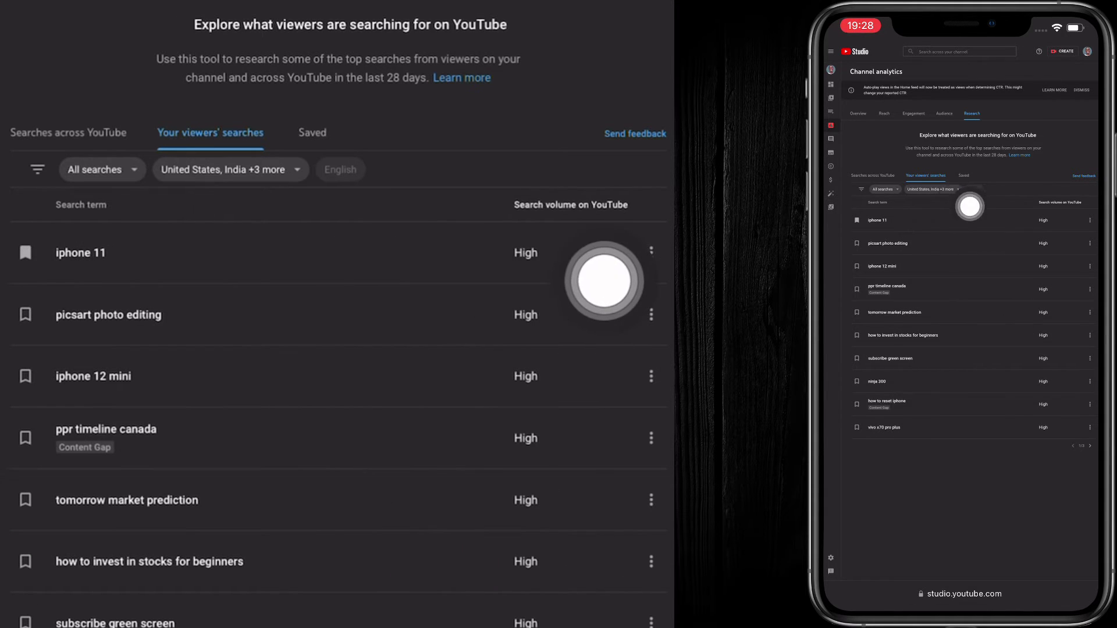
On 'Searches across YouTube', enter 'CapCut' as the search term from the suggestion.
{"action": "left_click", "coordinate": [874, 175]}
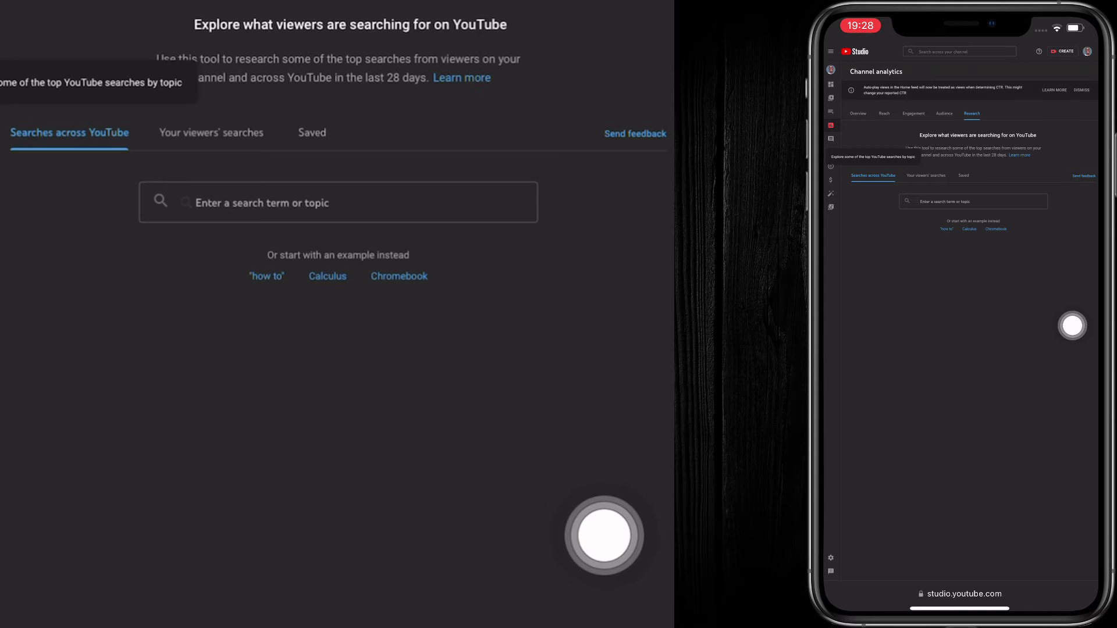
{"action": "left_click", "coordinate": [974, 202]}
{"action": "type", "text": "Ca"}
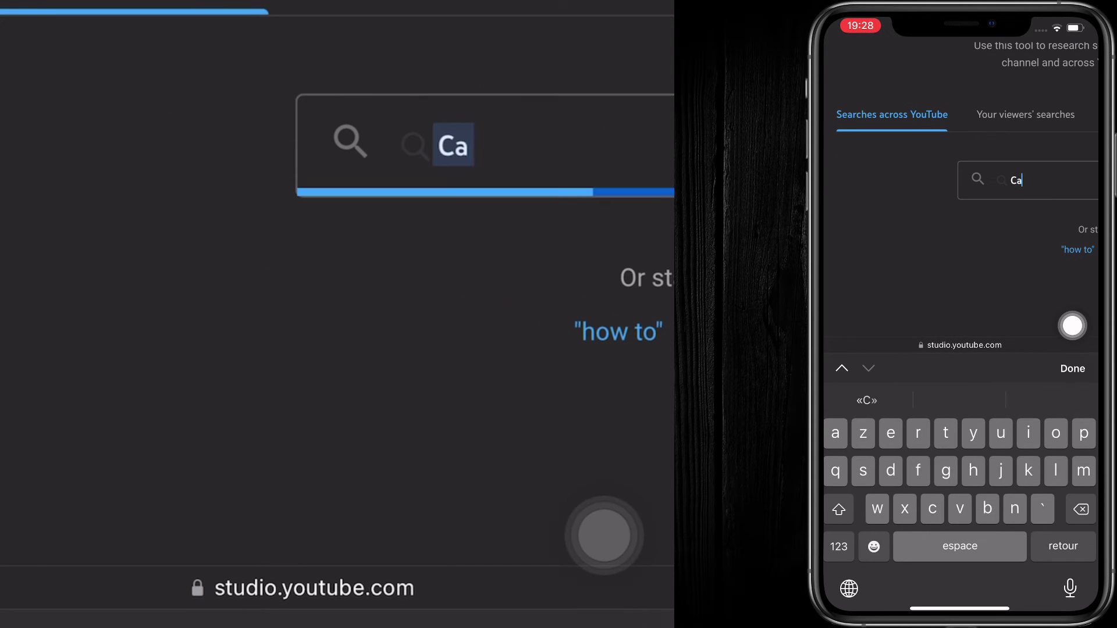
{"action": "type", "text": "pcu"}
{"action": "left_click", "coordinate": [960, 400]}
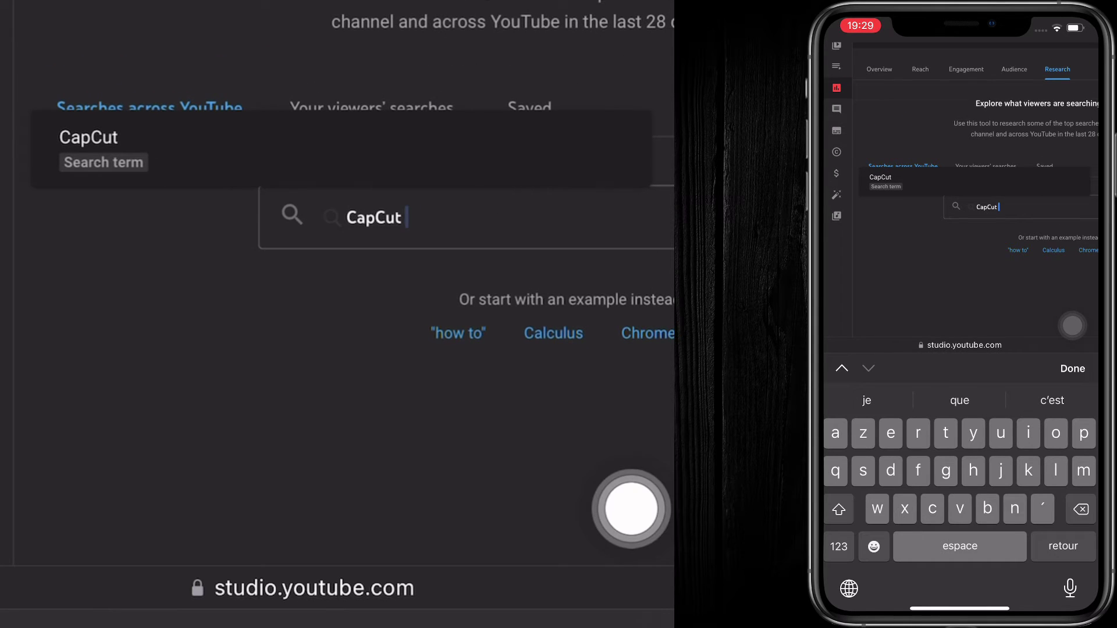
{"action": "left_click_drag", "start_coordinate": [1090, 317], "coordinate": [1013, 271]}
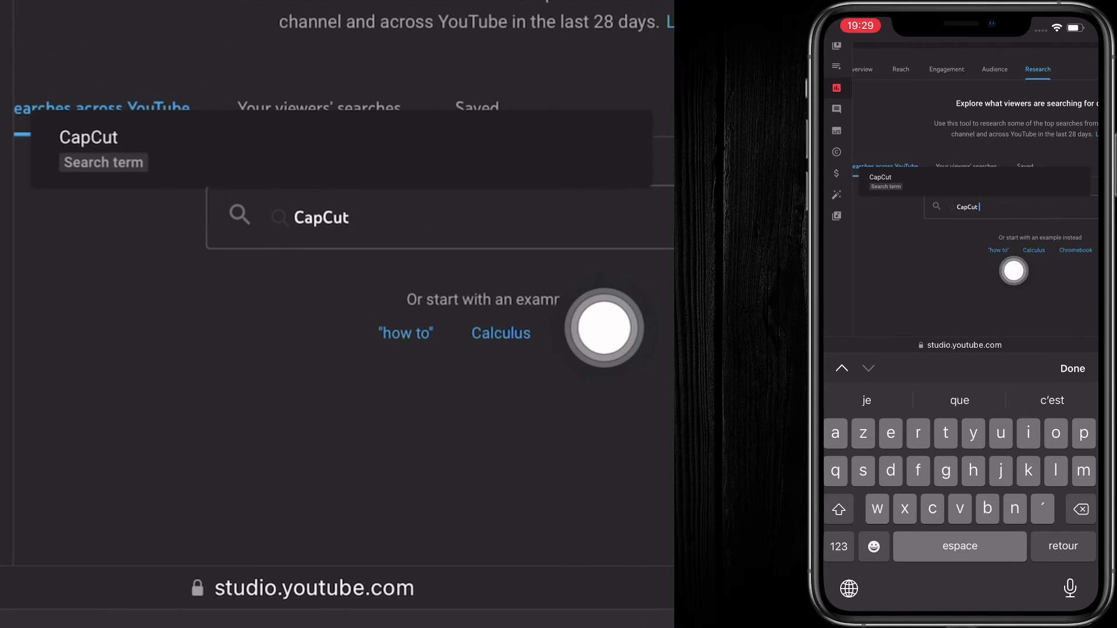
{"action": "left_click", "coordinate": [1073, 249]}
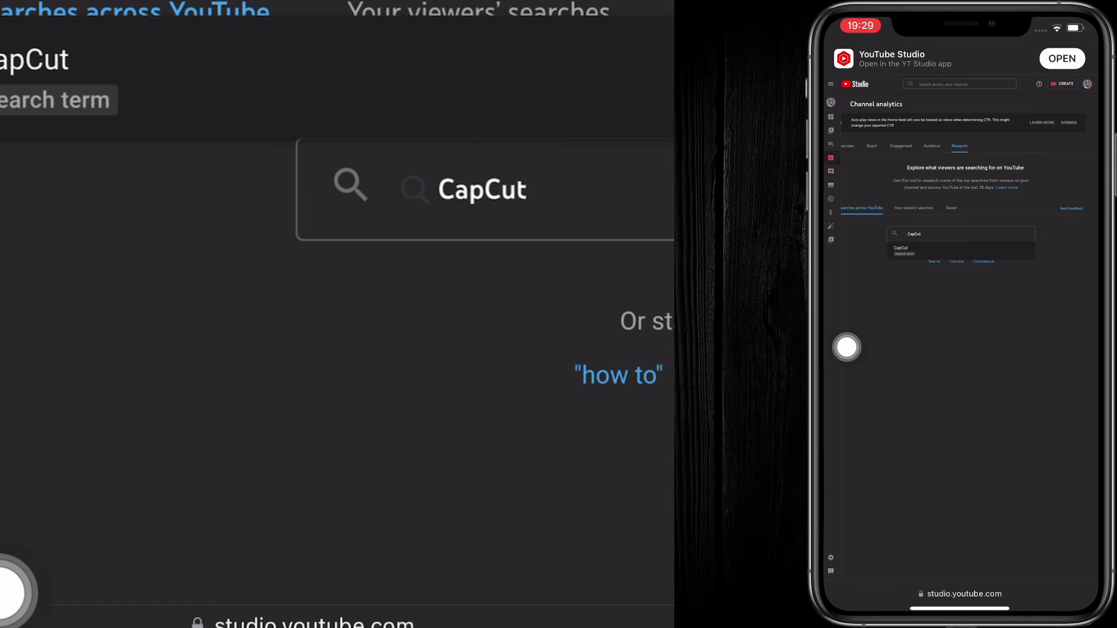
Replace the search term with 'How to edit using CapCut', accepting the CapCut autocorrection.
{"action": "double_click", "coordinate": [960, 233]}
{"action": "left_click", "coordinate": [1073, 368]}
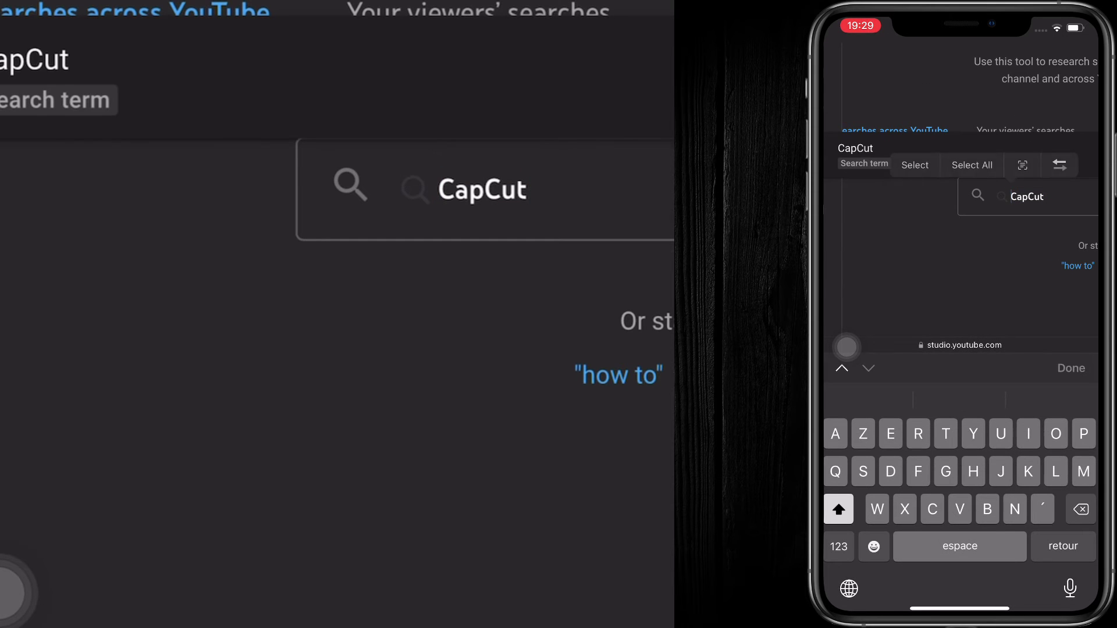
{"action": "left_click", "coordinate": [961, 249]}
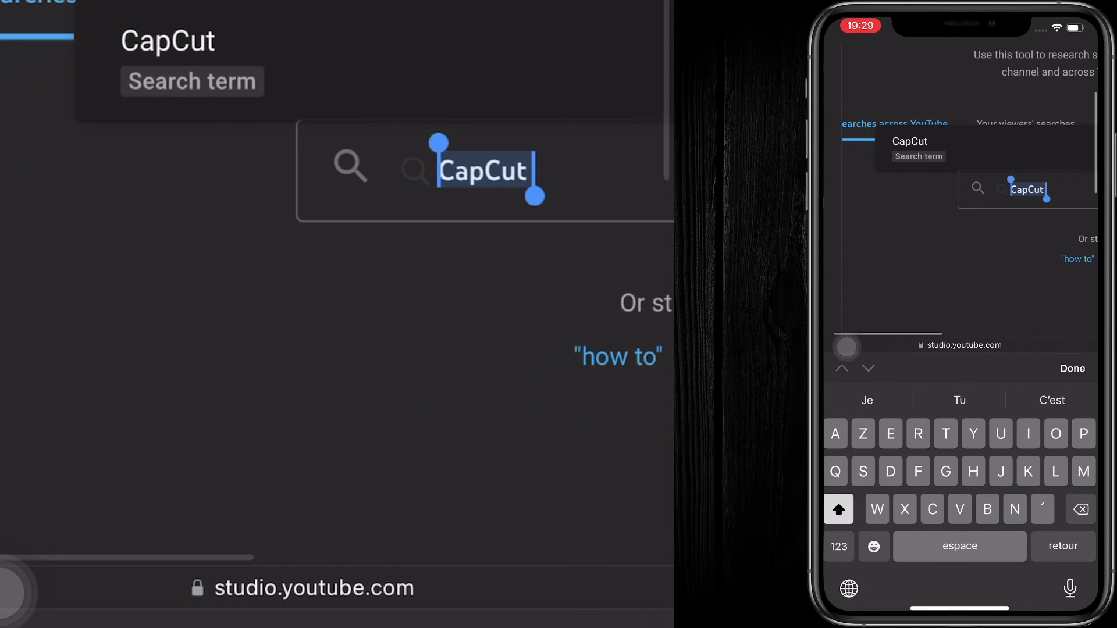
{"action": "type", "text": "Hox"}
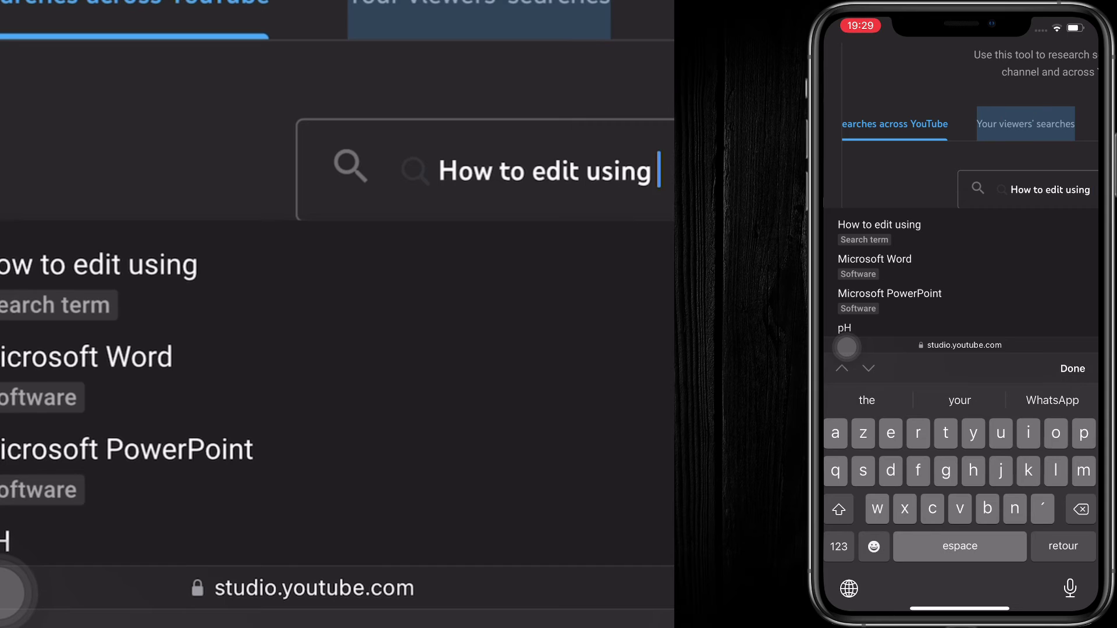
{"action": "scroll", "coordinate": [960, 192], "scroll_direction": "right", "scroll_amount": 3}
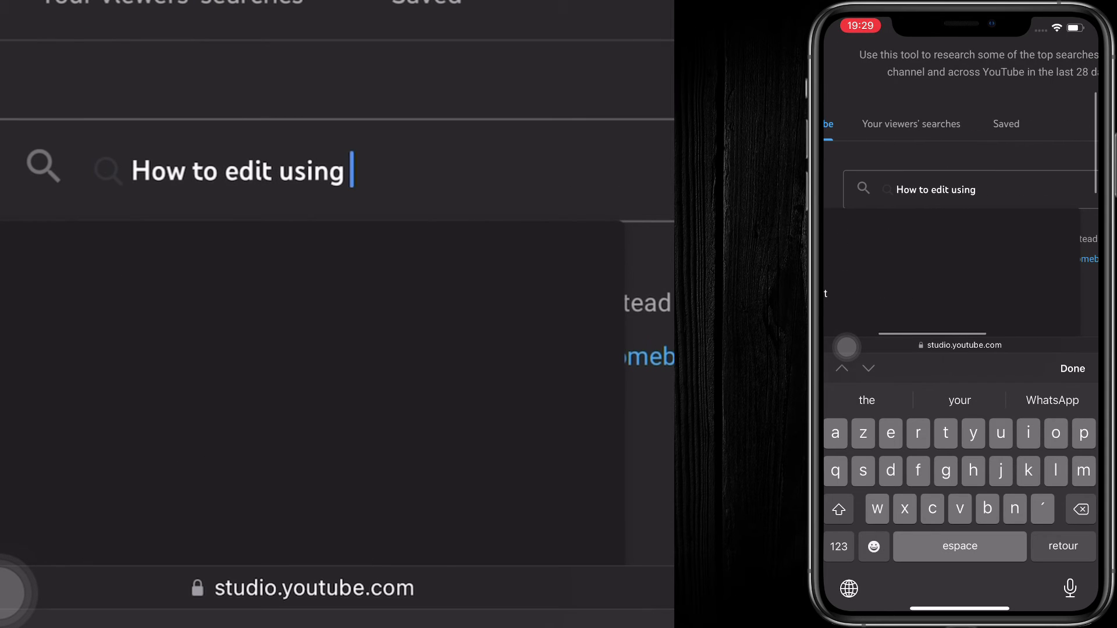
{"action": "type", "text": "capcur"}
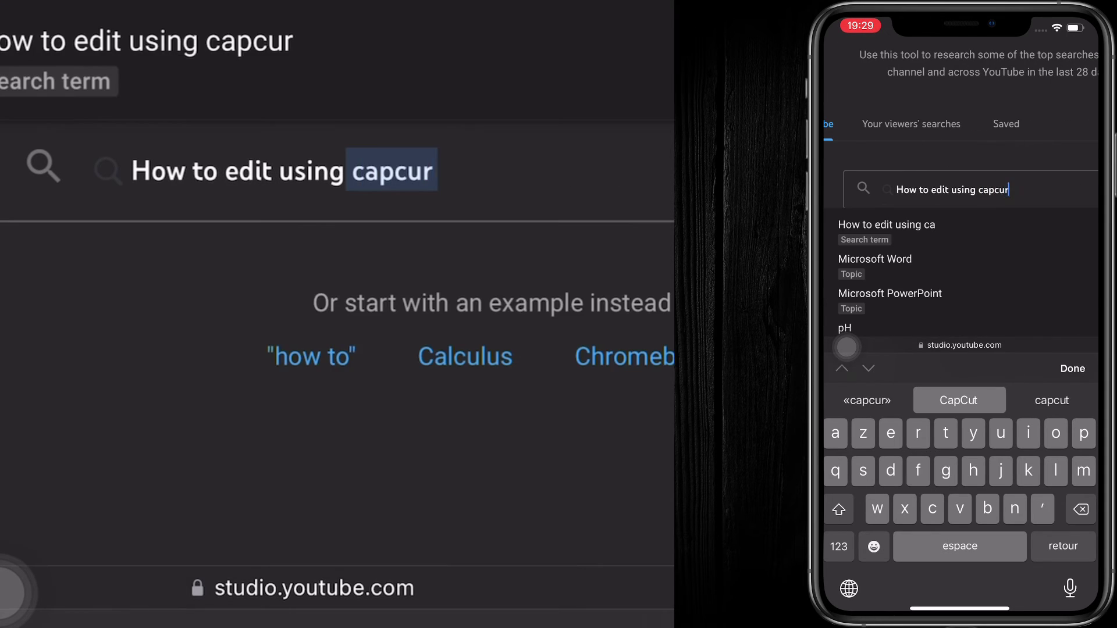
{"action": "left_click", "coordinate": [960, 400]}
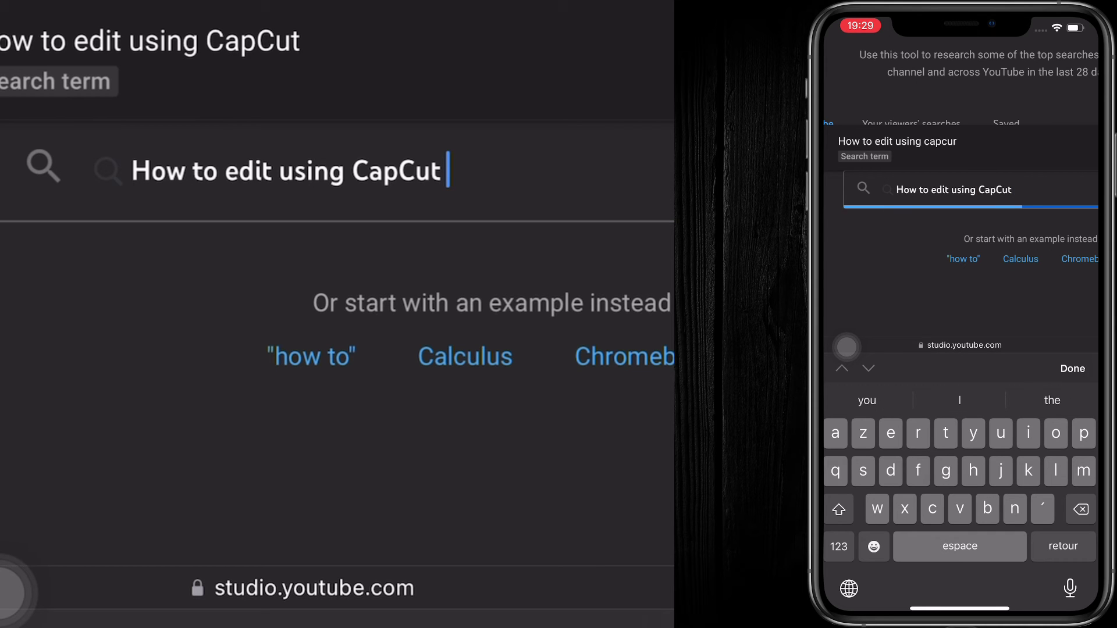
Run the 'how to edit using capcut' search, showing Low volume, and open its three-dot menu.
{"action": "left_click", "coordinate": [1072, 368]}
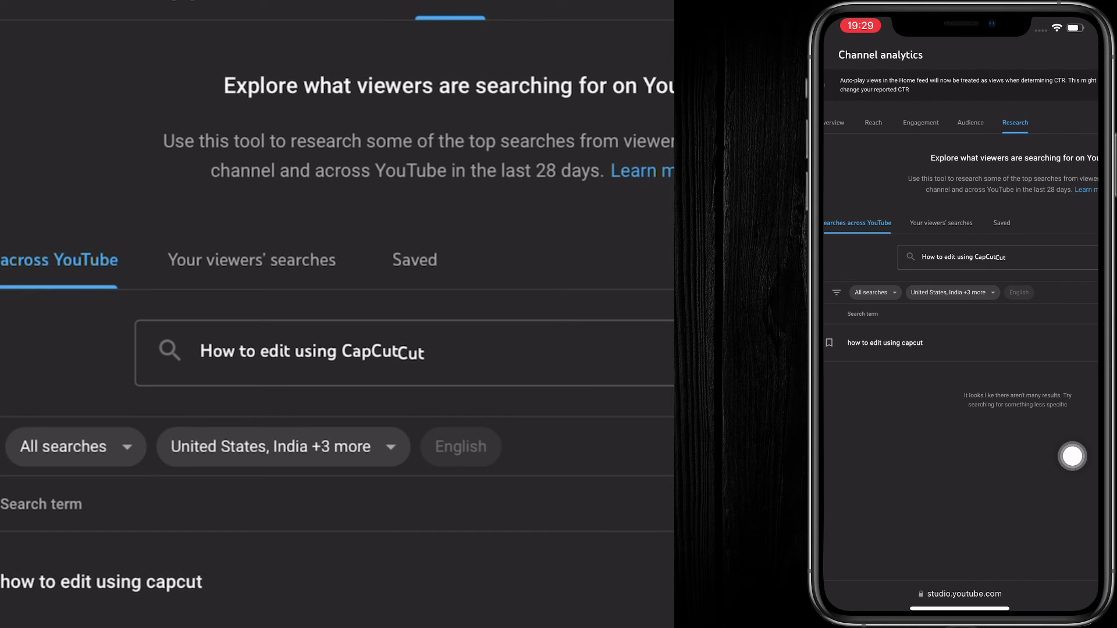
{"action": "left_click_drag", "start_coordinate": [955, 341], "coordinate": [923, 379]}
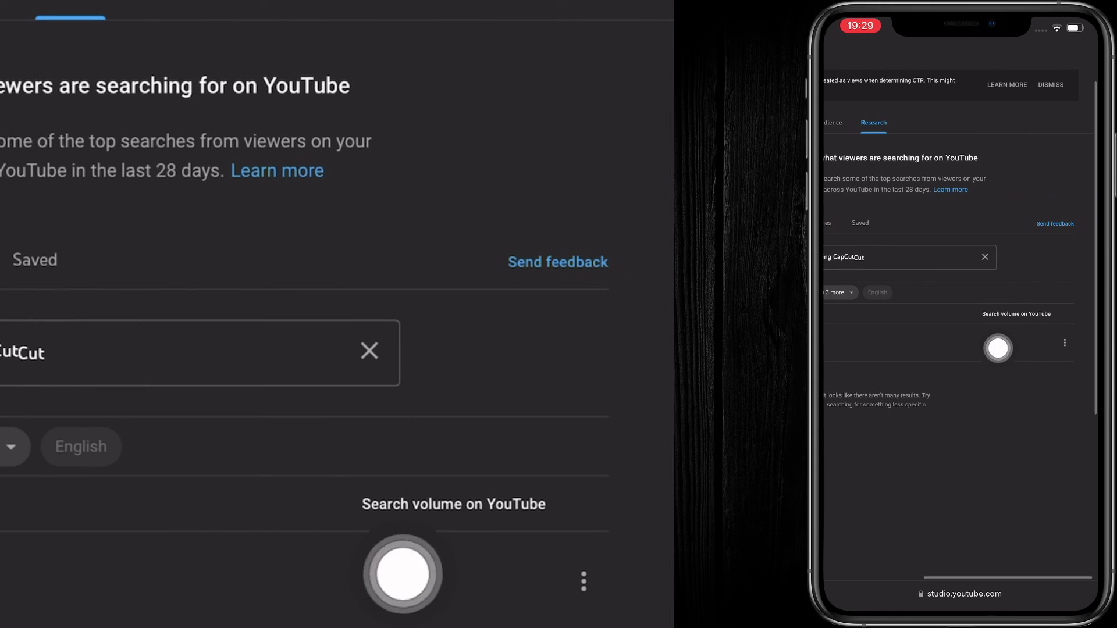
{"action": "left_click", "coordinate": [1064, 342]}
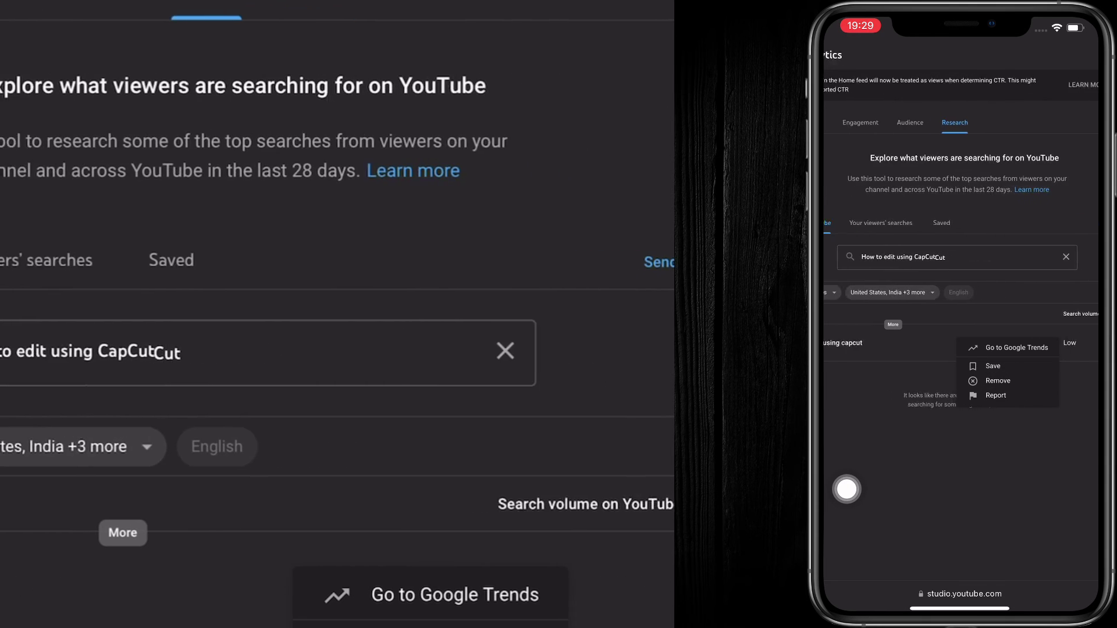
Dismiss the term's menu and pan across the results table to the Search volume column.
{"action": "left_click", "coordinate": [905, 455]}
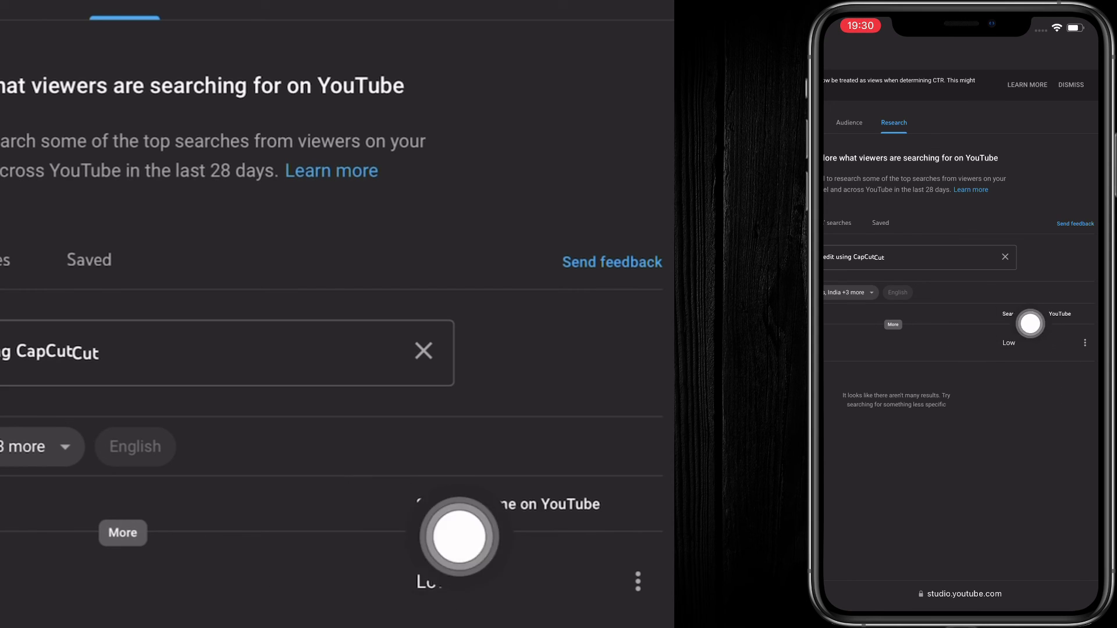
{"action": "left_click_drag", "start_coordinate": [999, 326], "coordinate": [1072, 350]}
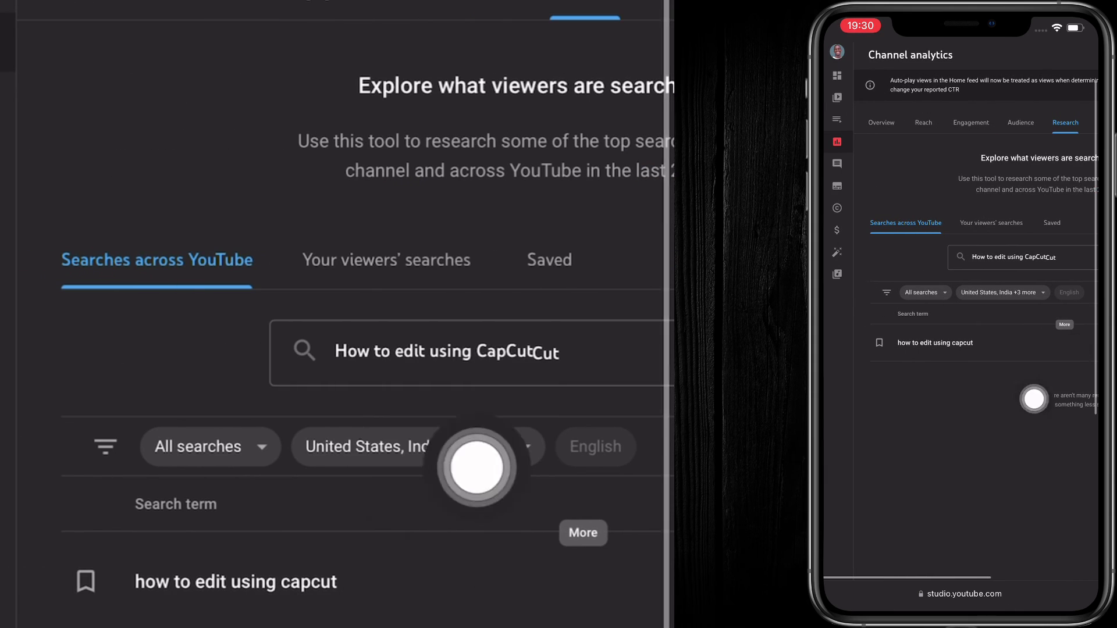
{"action": "left_click_drag", "start_coordinate": [1030, 309], "coordinate": [1068, 486]}
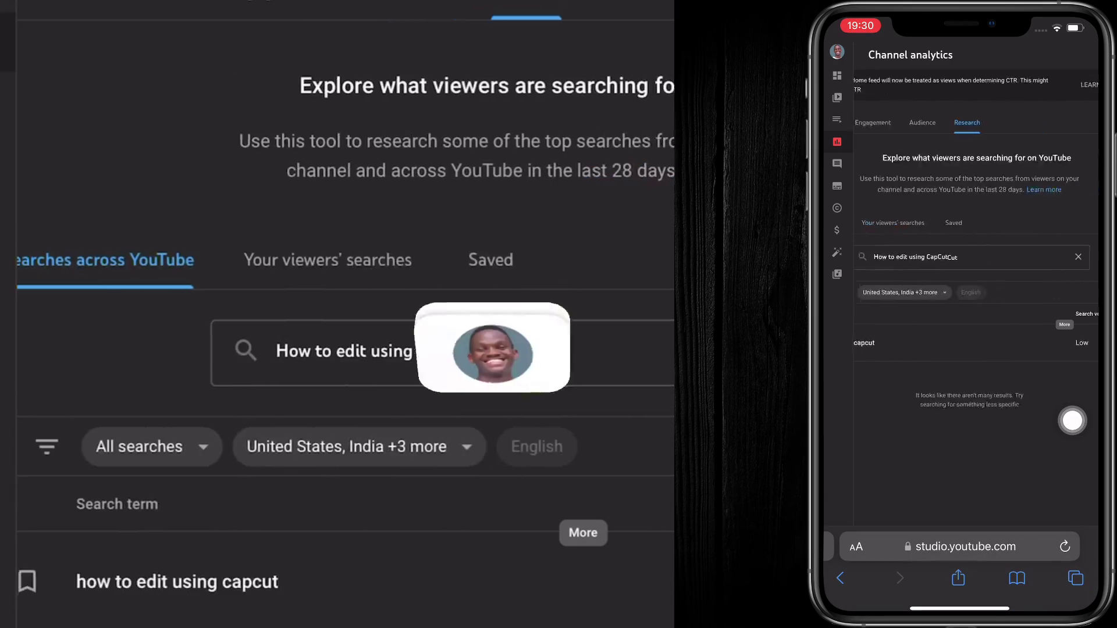